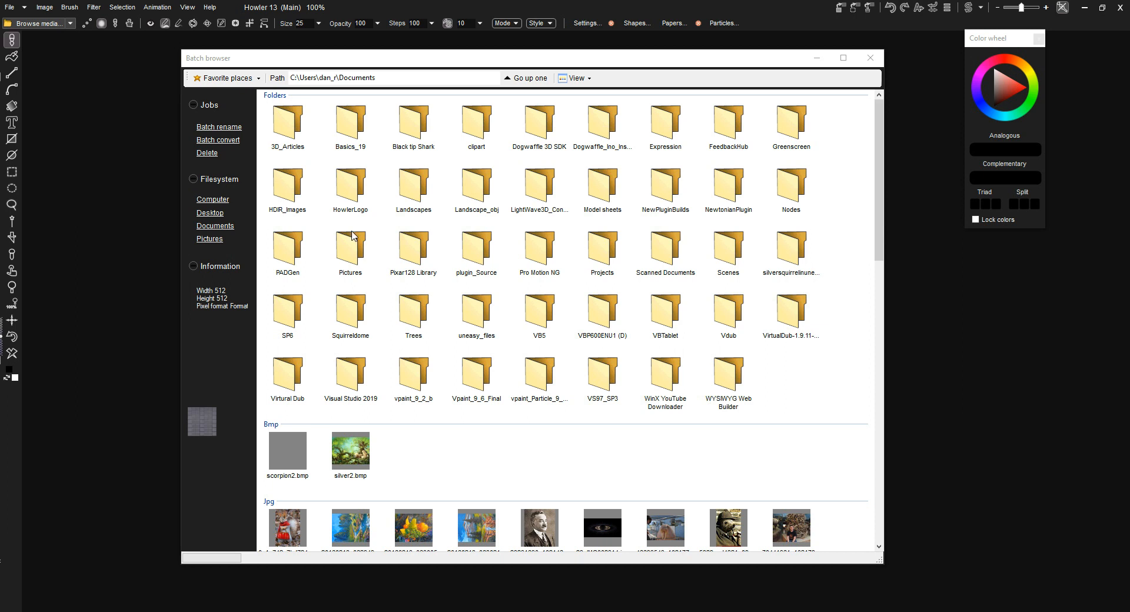
- Open the batch browser, close the extra browser window showing the Howler program folder, and move the Documents one over the canvas
left_click(10, 8)
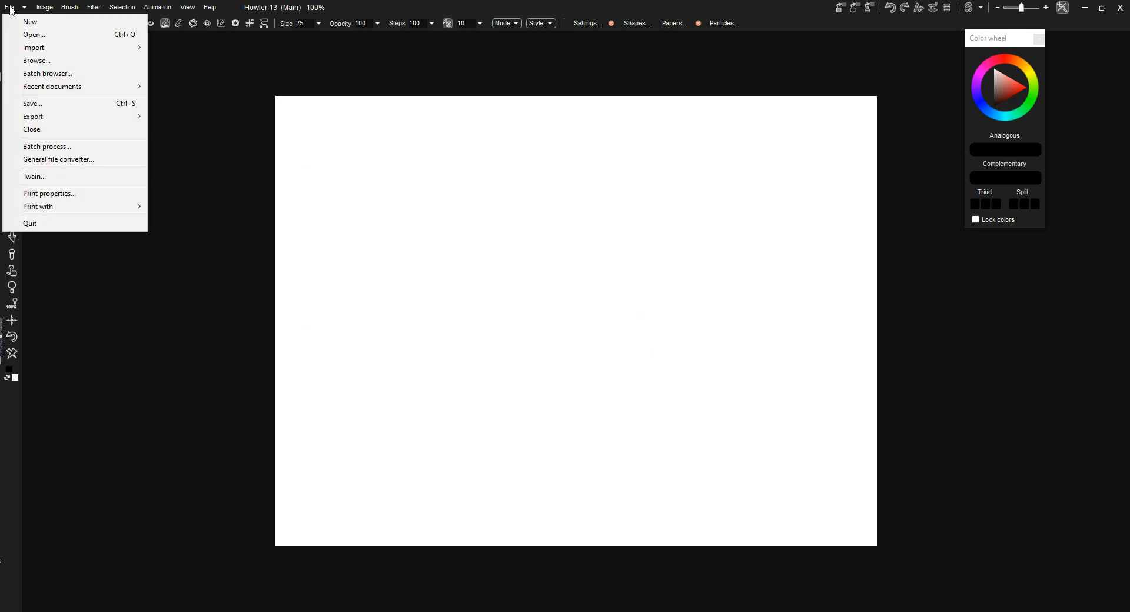
left_click(62, 78)
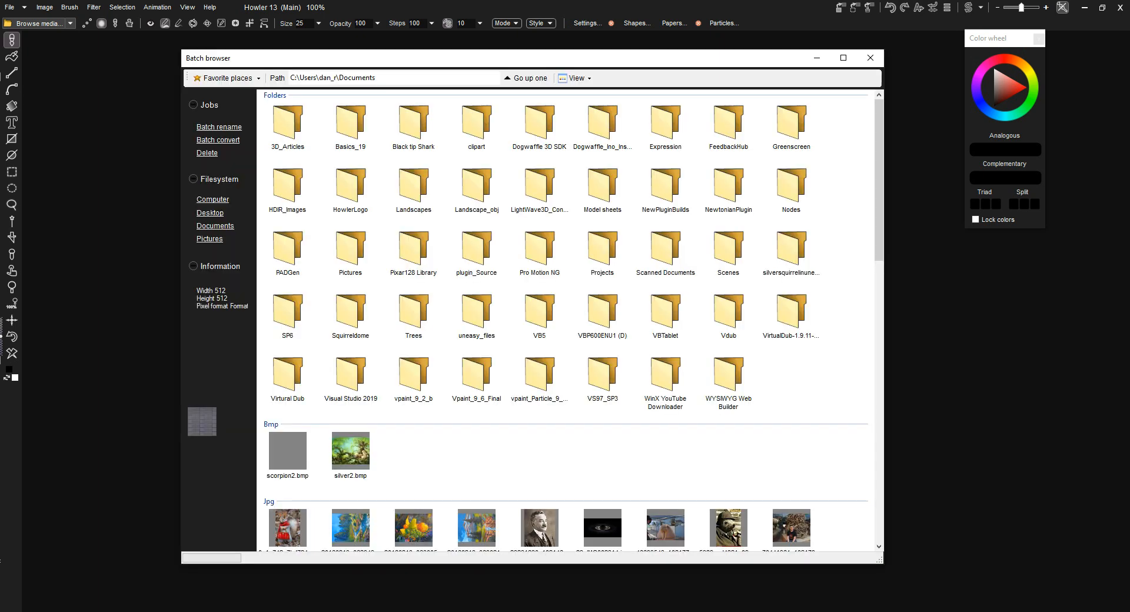
key("alt+Tab")
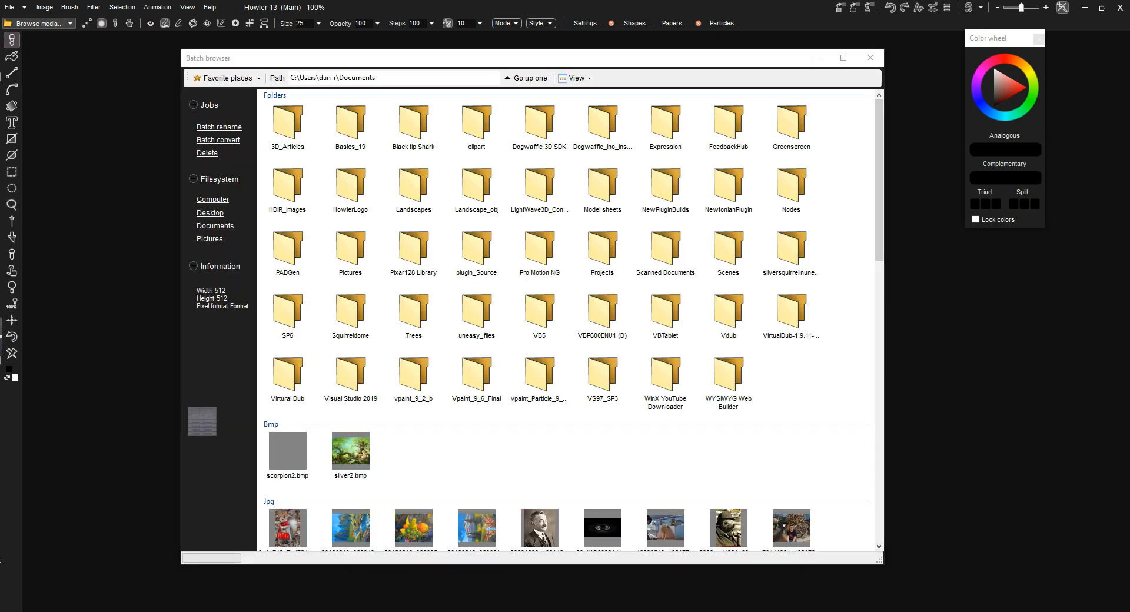
left_click_drag(675, 133, 1129, 121)
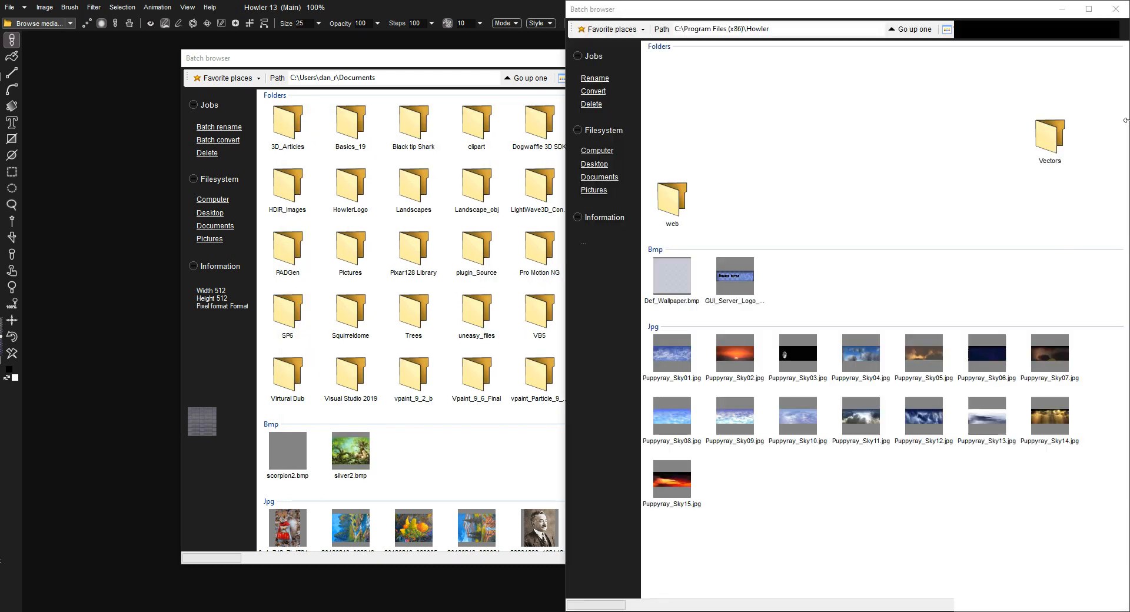
left_click(332, 173)
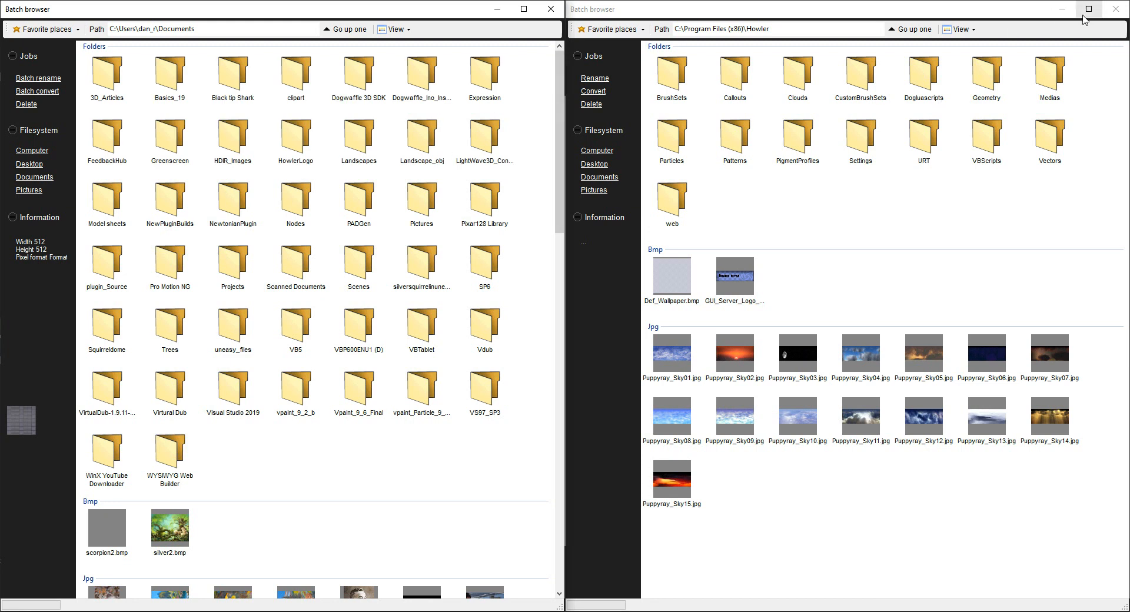
left_click(1115, 9)
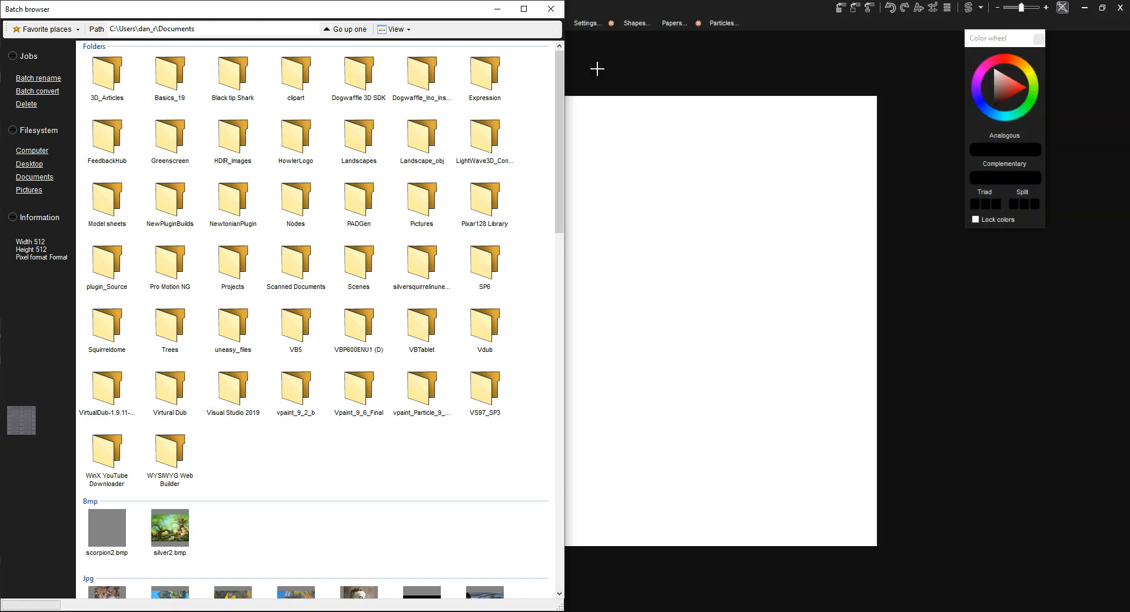
mouse_move(423, 17)
left_mouse_down()
mouse_move(489, 33)
mouse_move(533, 66)
mouse_move(701, 77)
left_mouse_up()
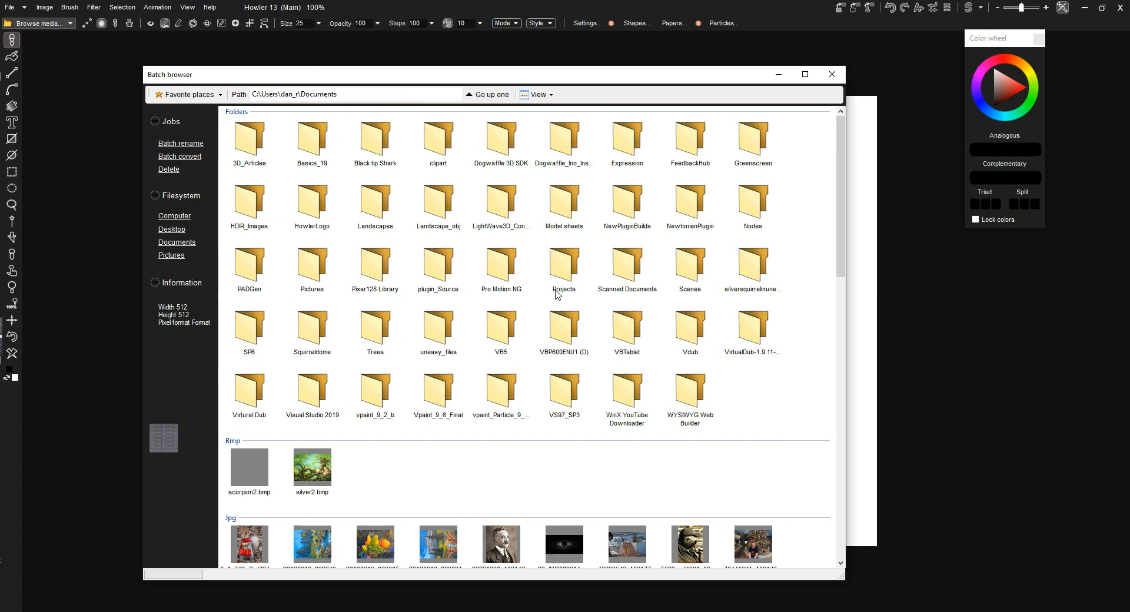
- Open the metal folder inside Pixar128 Library and preview the first alloy diamond plate texture and the louvered steel normal map
double_click(386, 284)
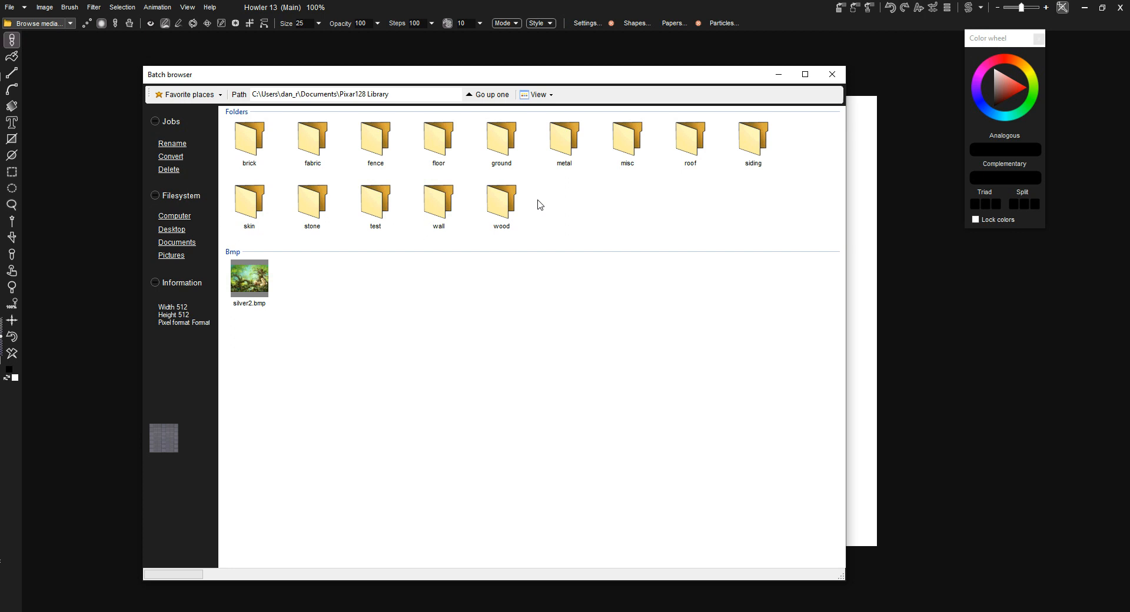
double_click(562, 143)
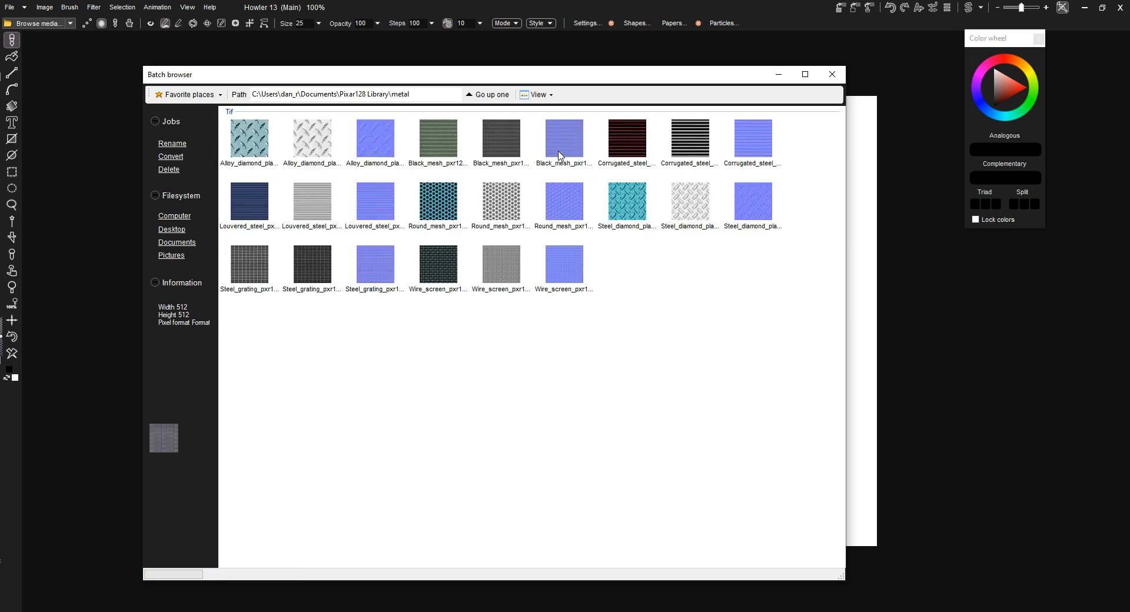
left_click(274, 165)
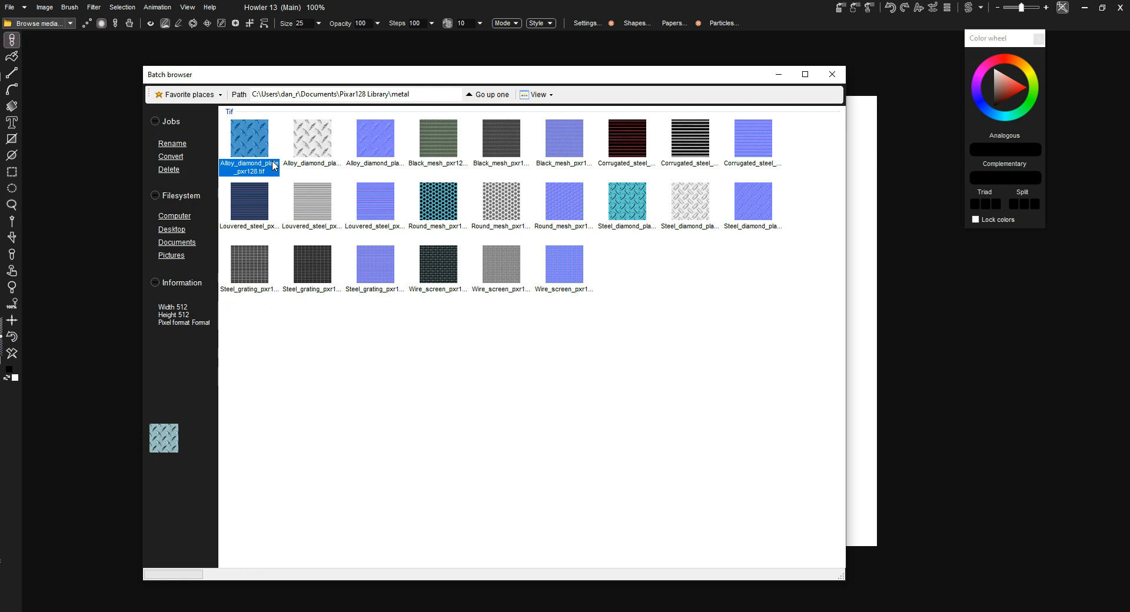
left_click(358, 231)
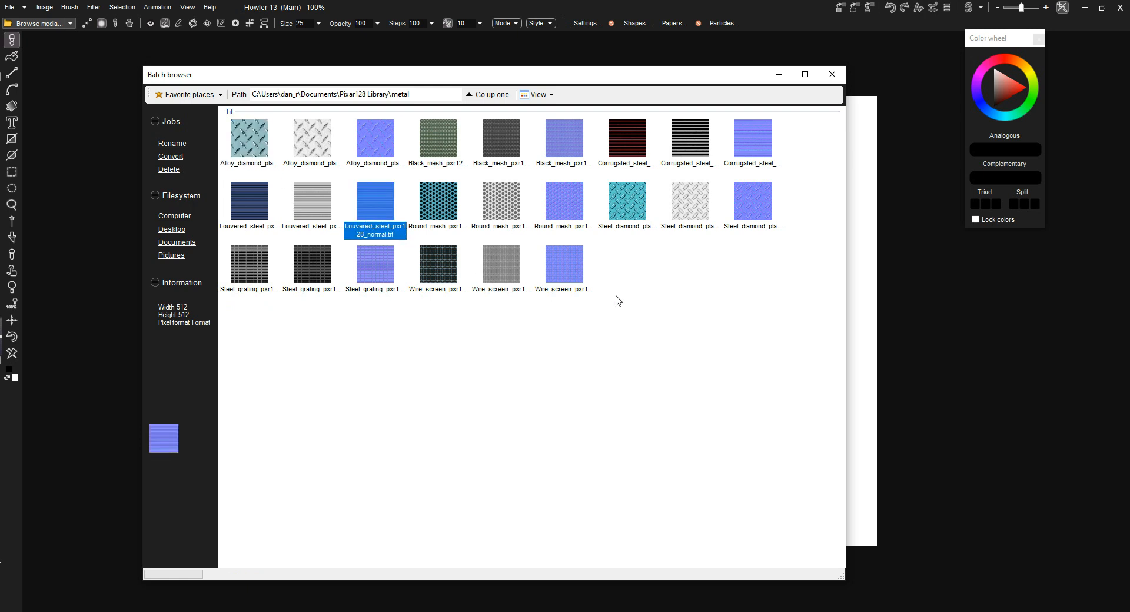
- Select the metal textures in the first four columns and open the batch rename for them
left_click_drag(799, 272, 259, 139)
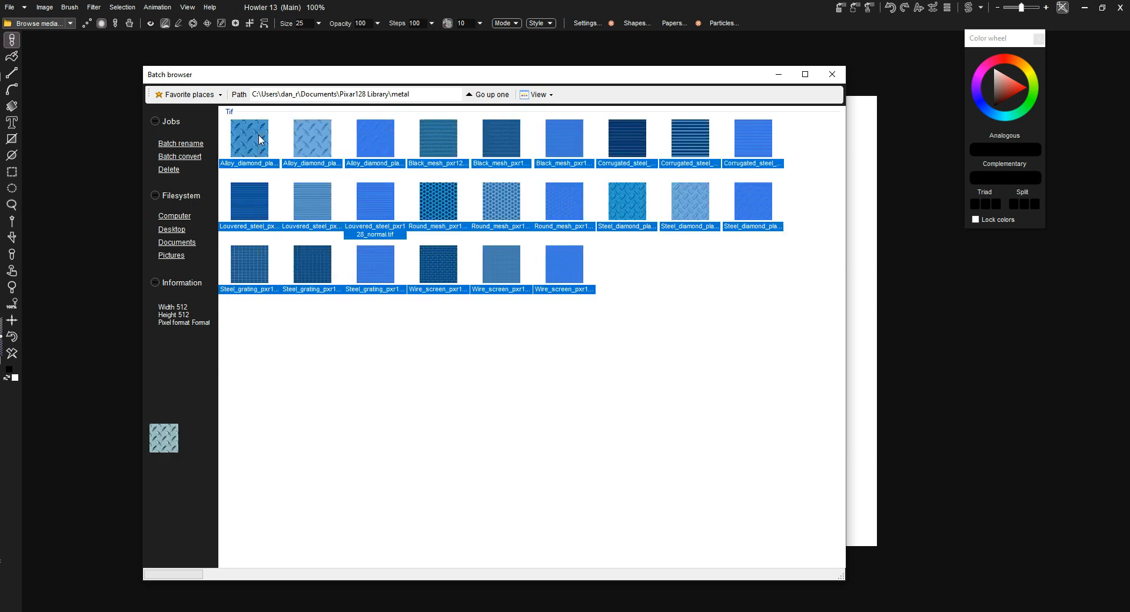
left_click(442, 324)
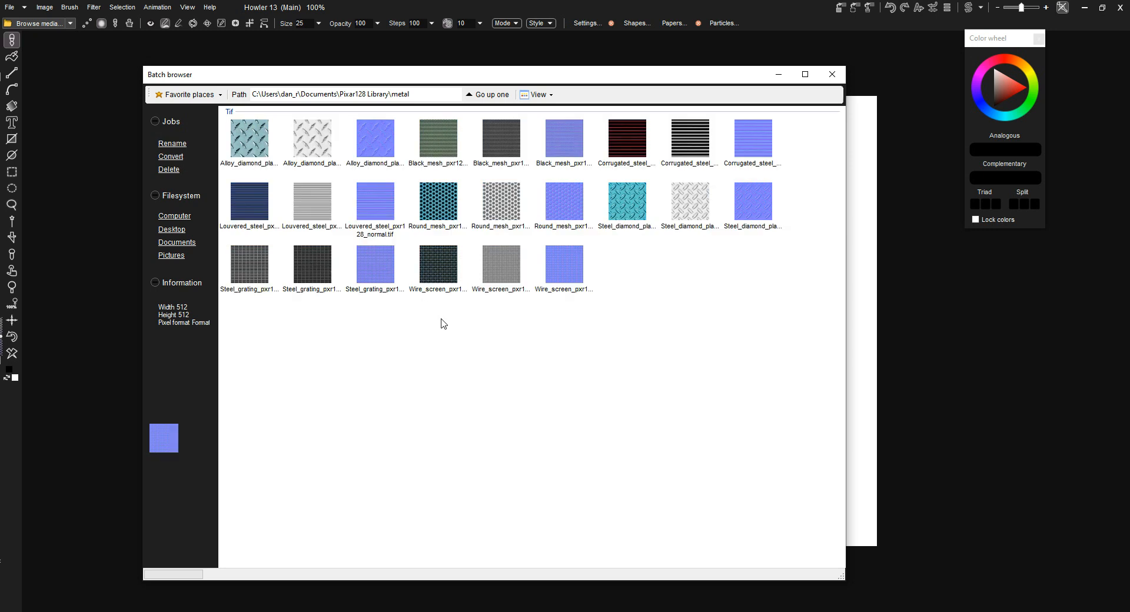
left_click_drag(443, 324, 247, 148)
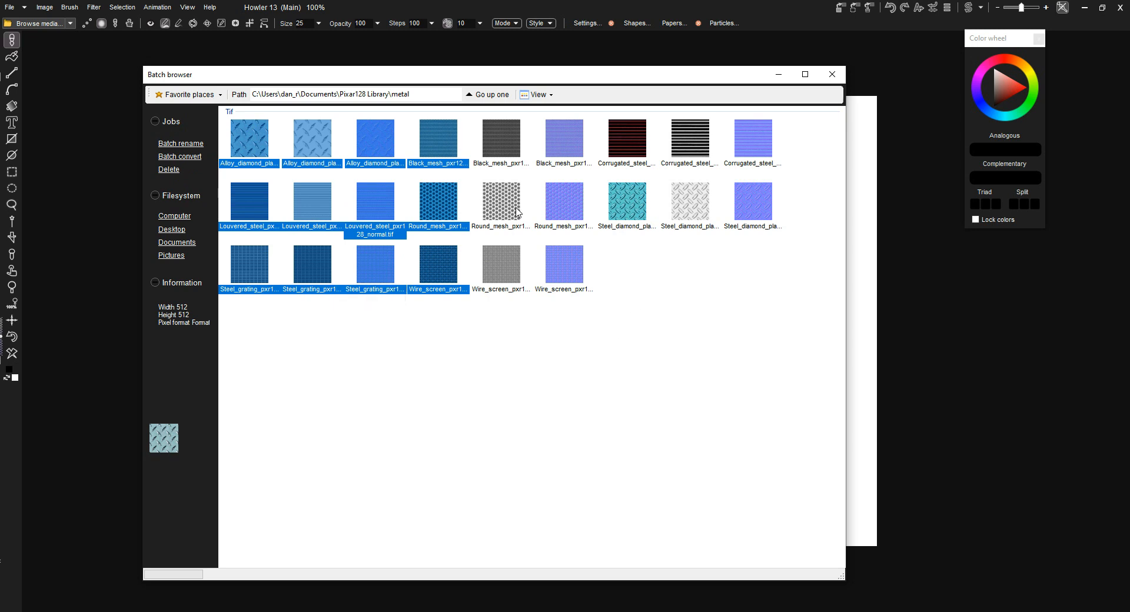
left_click(192, 150)
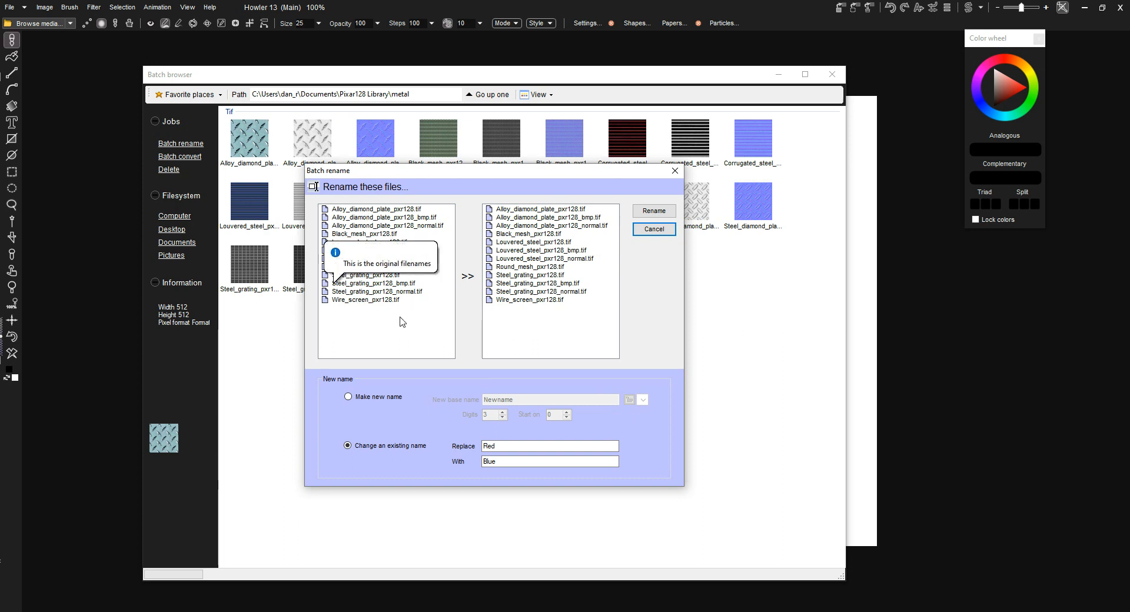
- Set up new file names with the base name Metals, four digits and numbering starting on 1
left_click(377, 398)
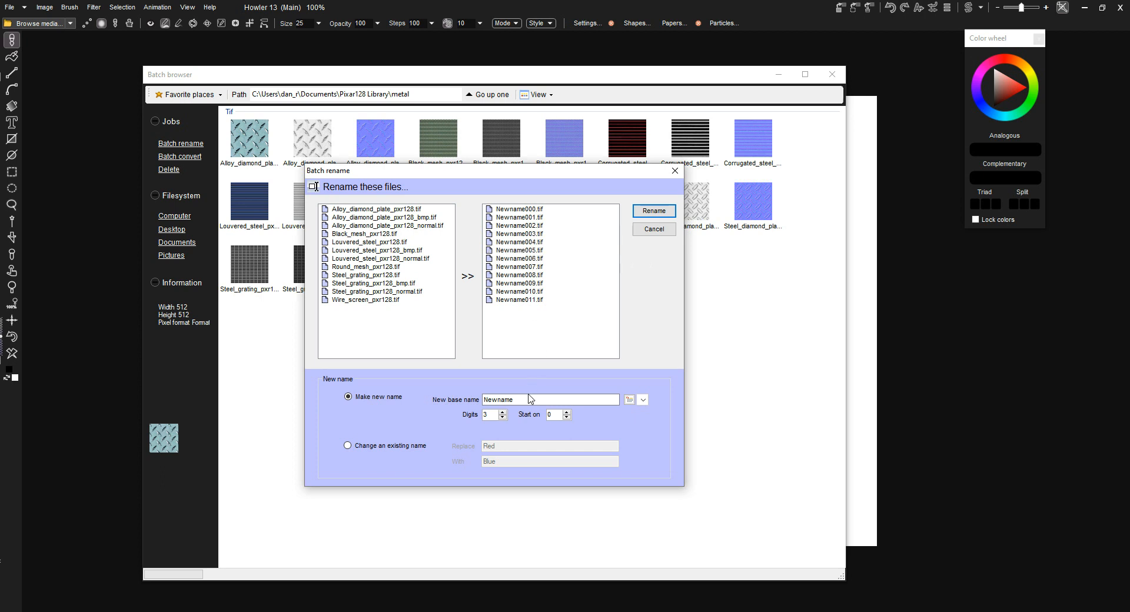
left_click_drag(527, 400, 399, 419)
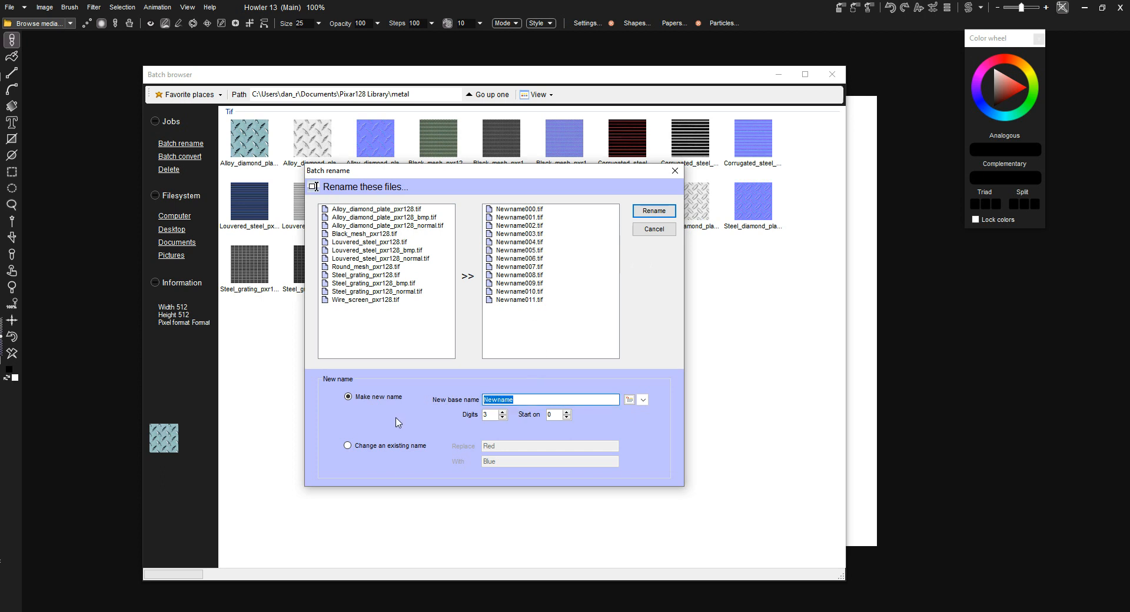
type("Met")
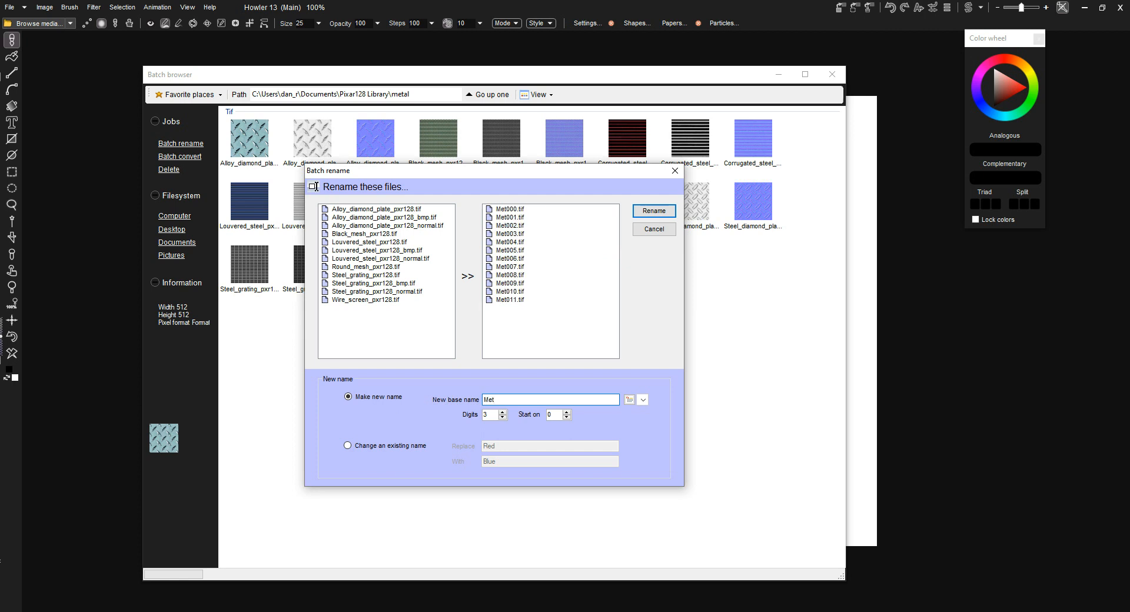
type("als")
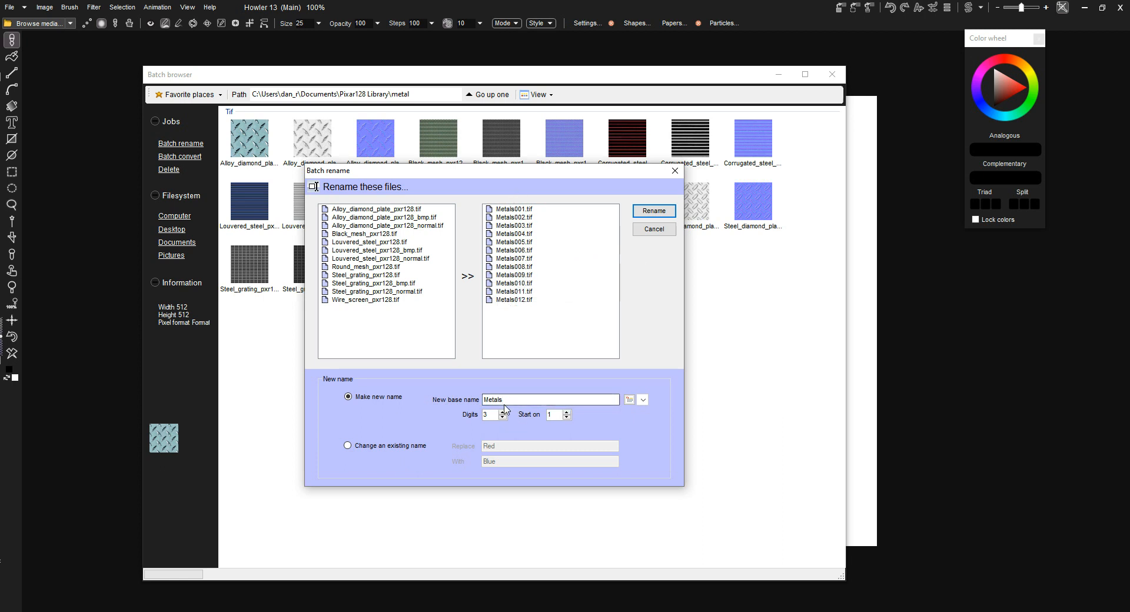
left_click(502, 418)
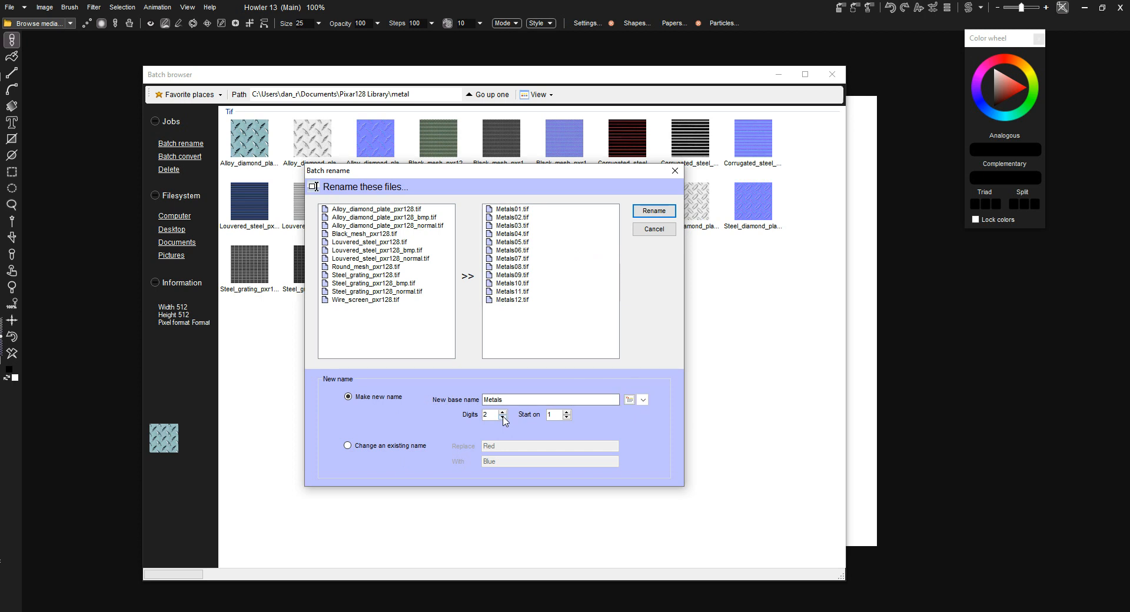
left_click(503, 412)
left_click(502, 413)
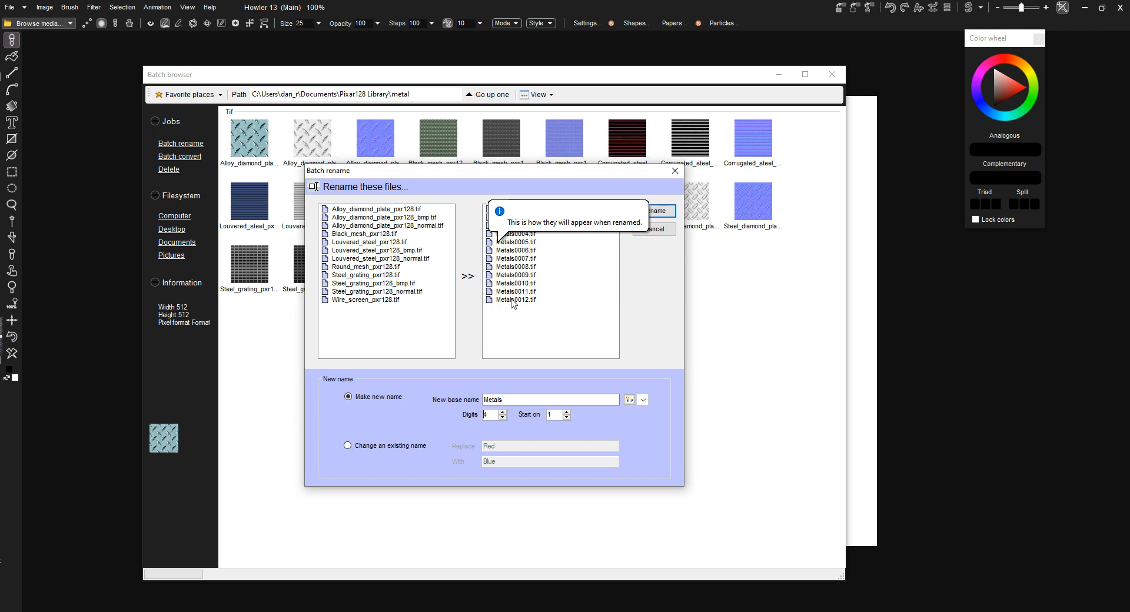
- Try changing the existing names by replacing Round with Tuna, and leave the batch rename without applying it
left_click(381, 452)
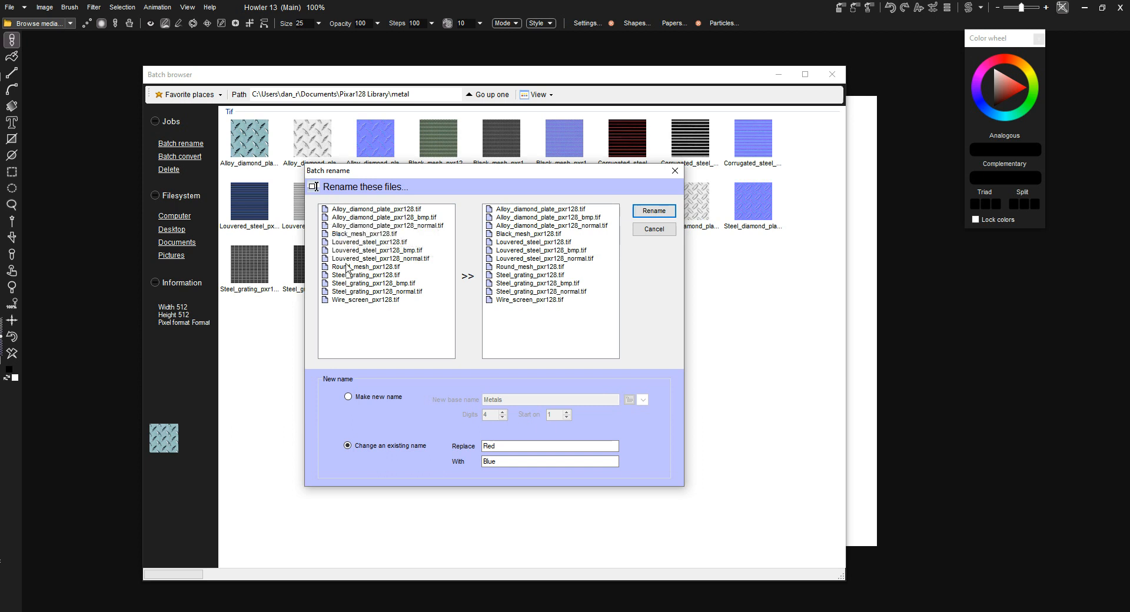
left_click(537, 446)
key("BackSpace")
key("BackSpace")
type("ound")
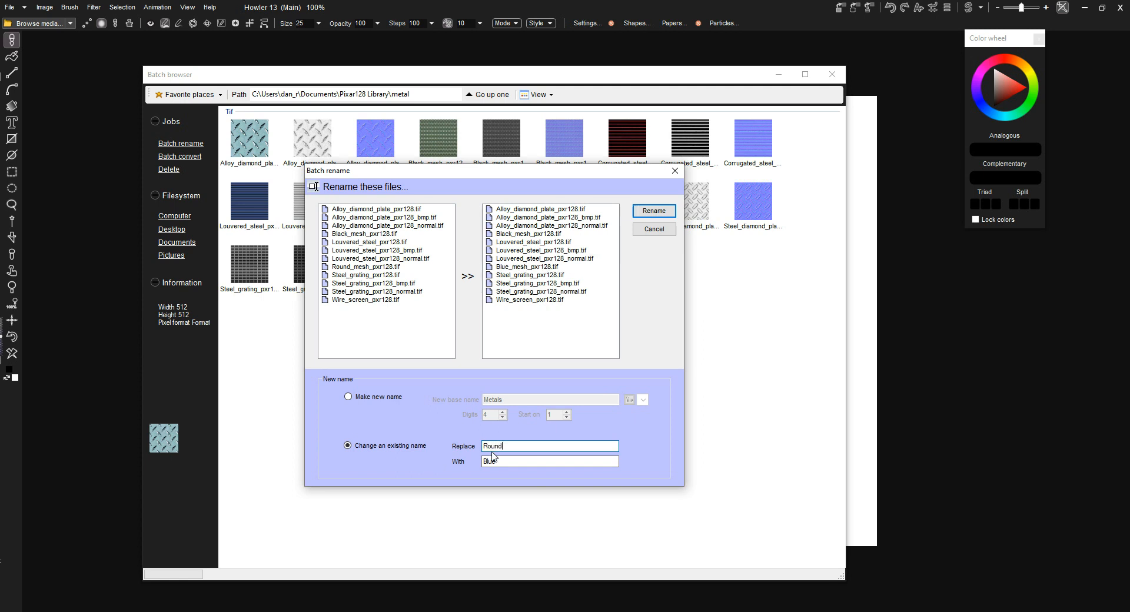
double_click(505, 465)
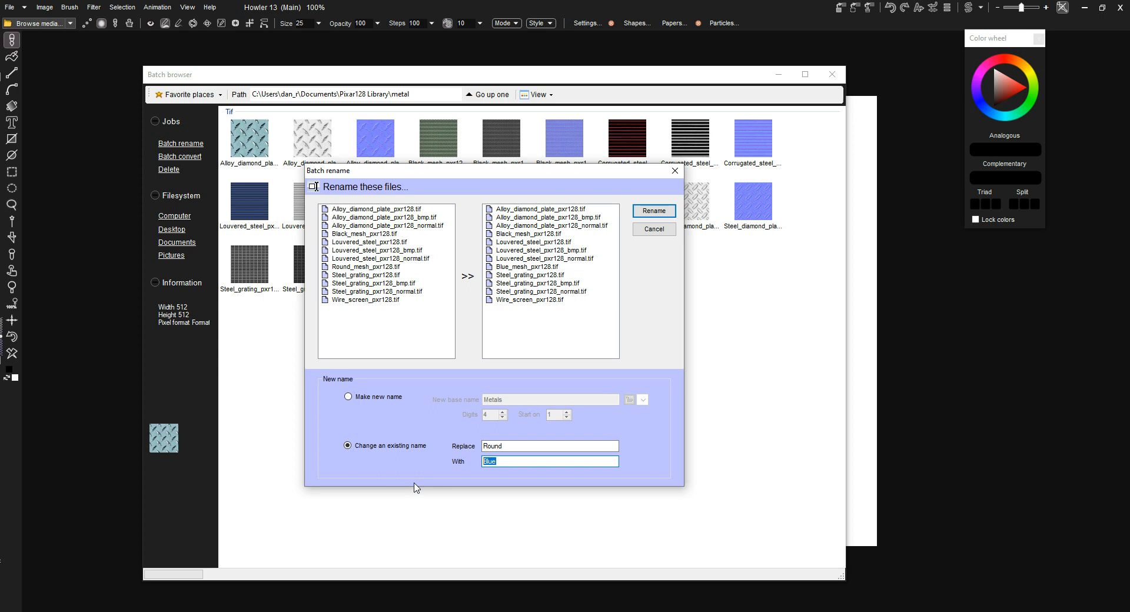
type("Tuna")
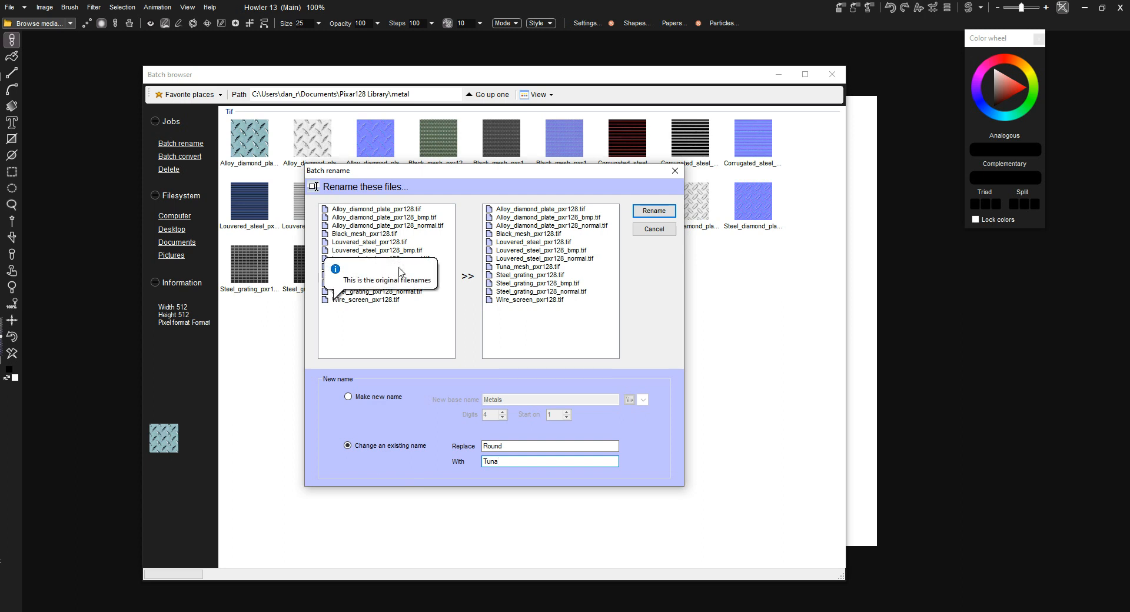
mouse_move(512, 277)
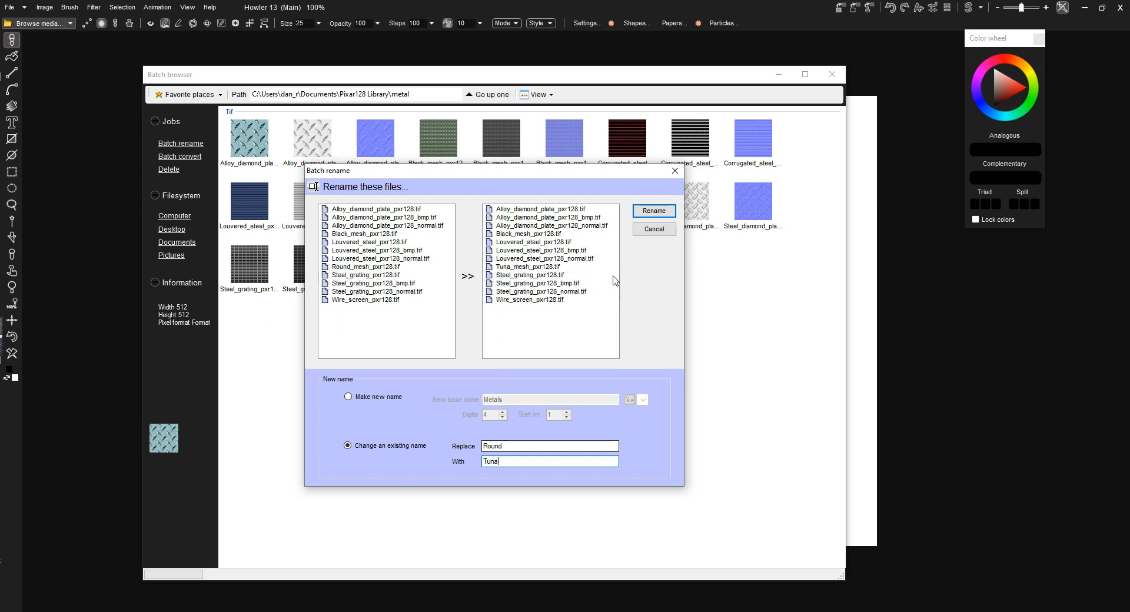
left_click(671, 230)
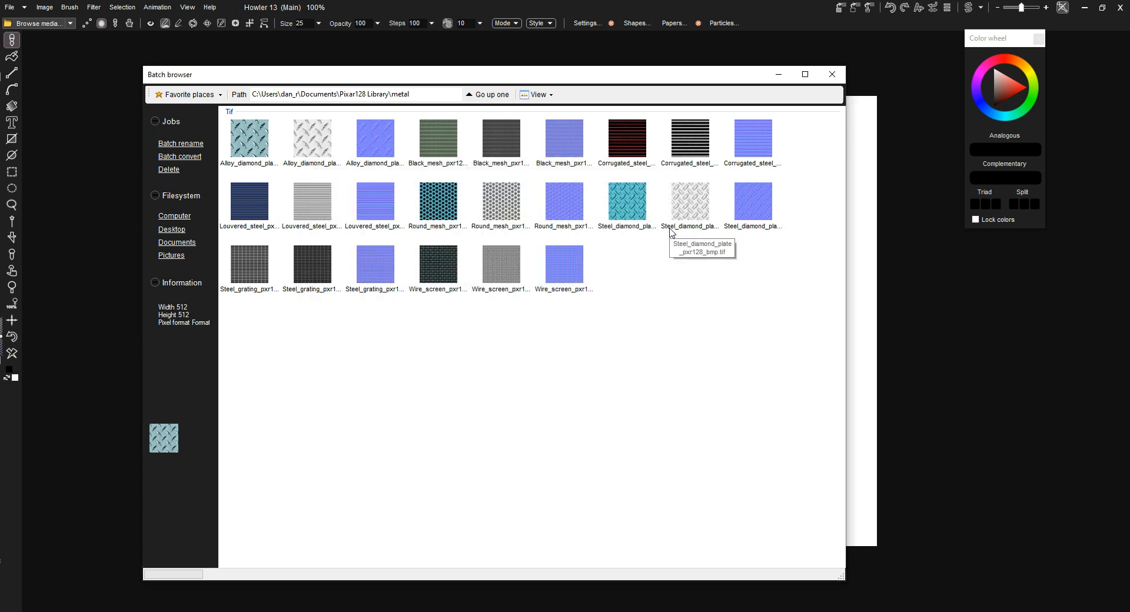
- Select all the metal textures, open the batch convert for them and look through the list of files to convert
left_click(560, 351)
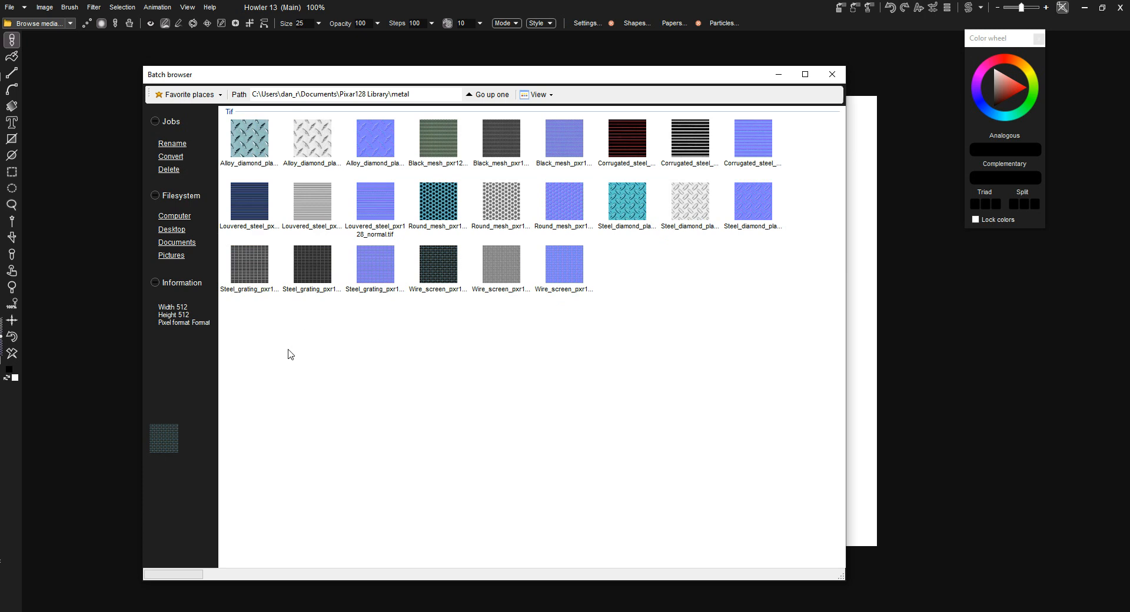
left_click_drag(257, 352, 804, 145)
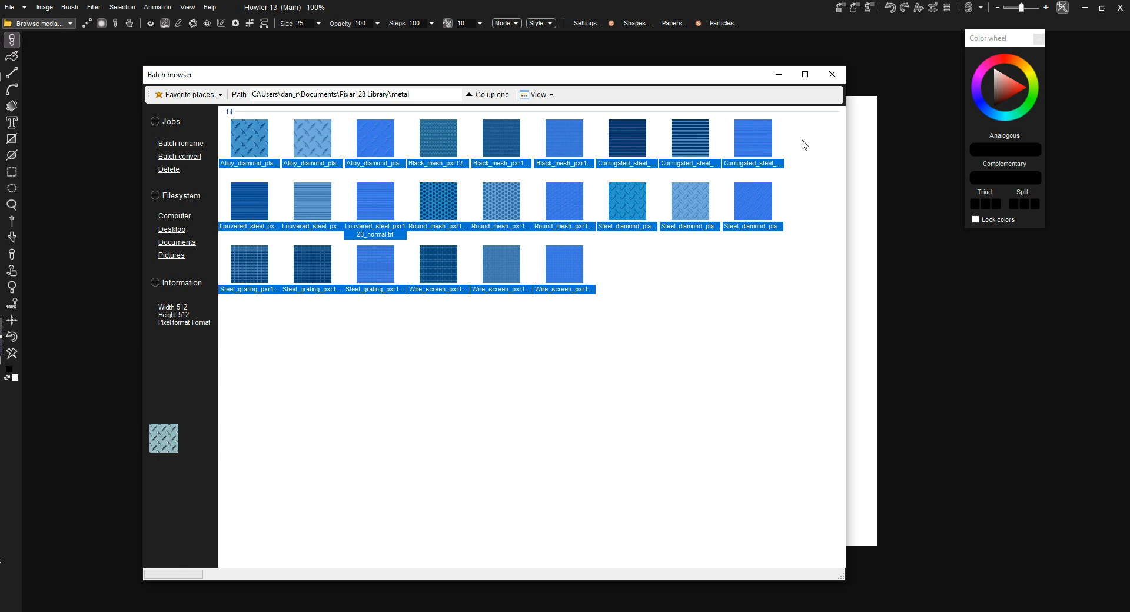
left_click(189, 160)
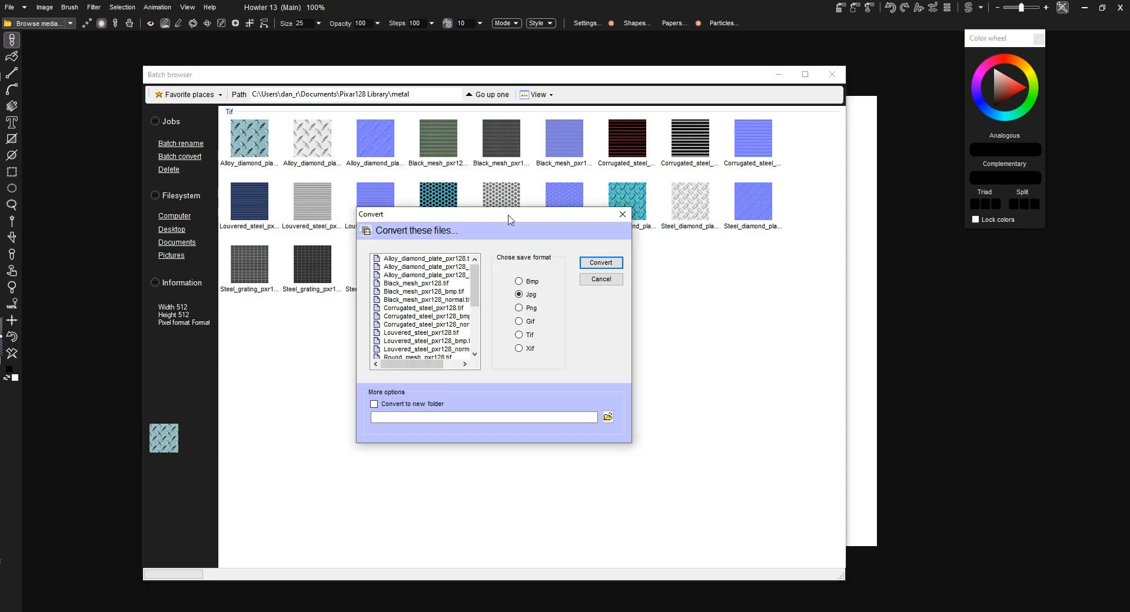
left_click_drag(509, 216, 460, 264)
mouse_move(428, 321)
left_mouse_down()
mouse_move(428, 377)
mouse_move(428, 329)
left_mouse_up()
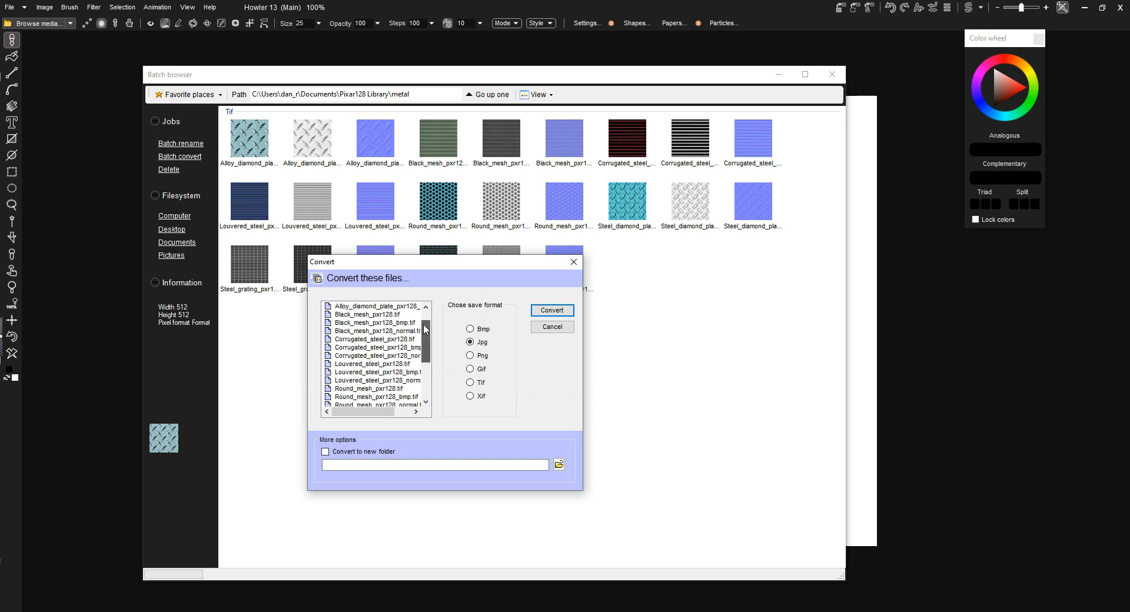
- Choose Gif as the save format with conversion to a new folder, view the folder chooser, and cancel the conversion
left_click(482, 371)
left_click(325, 453)
left_click(558, 464)
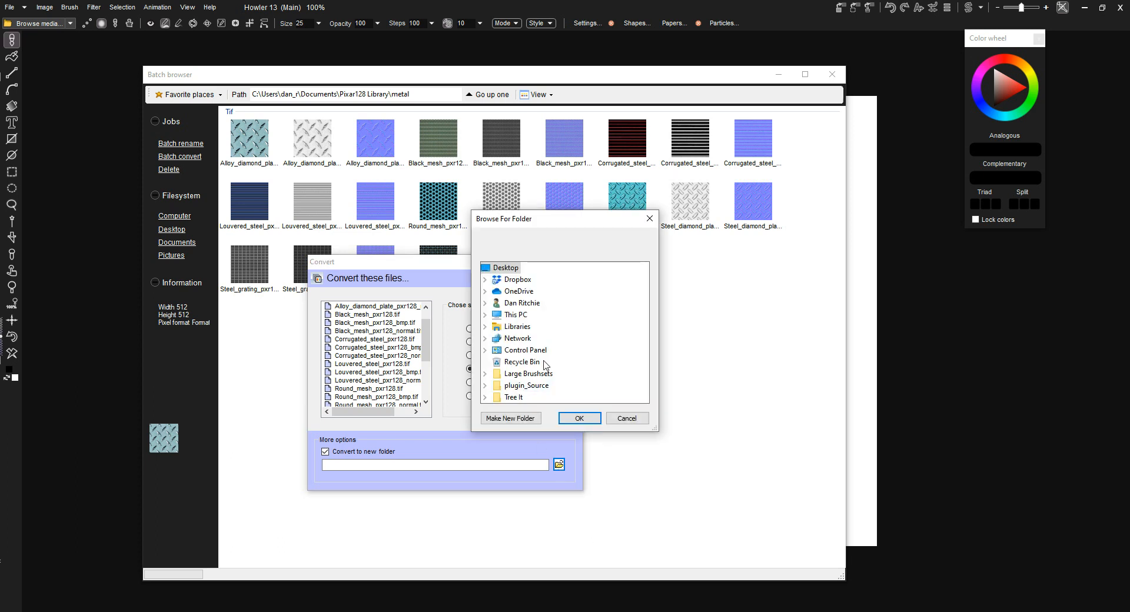
left_click(618, 419)
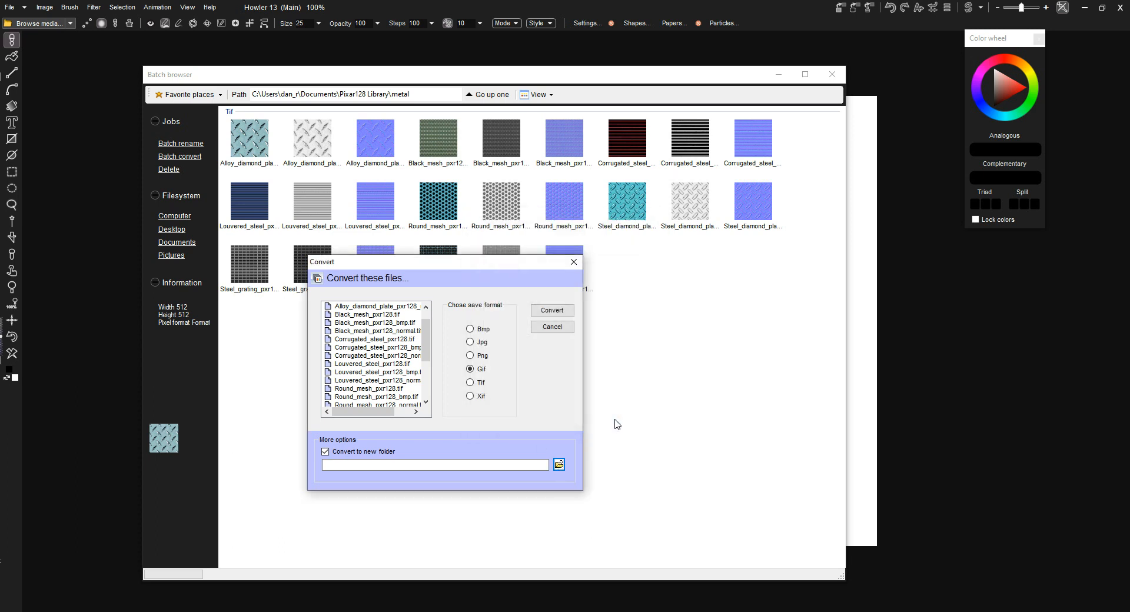
left_click(553, 327)
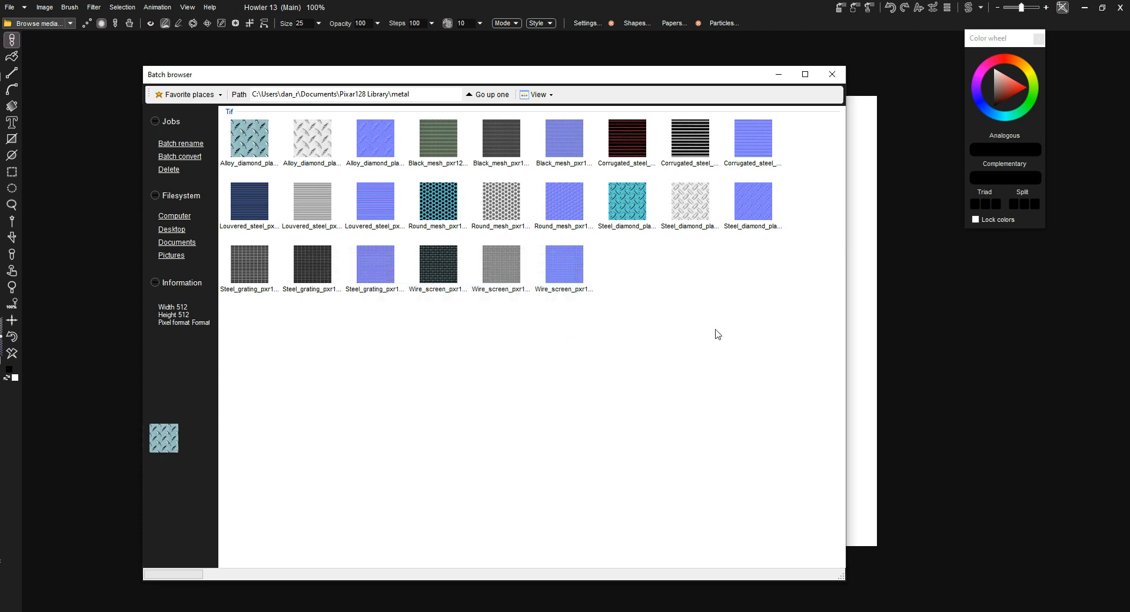
left_click_drag(767, 322, 241, 150)
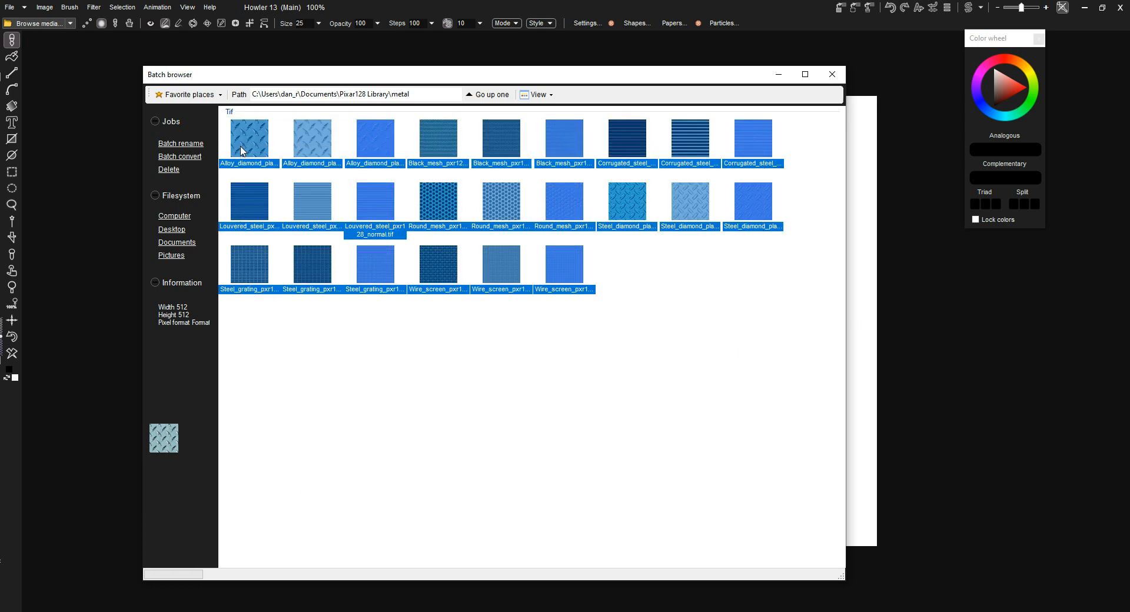
left_click(404, 404)
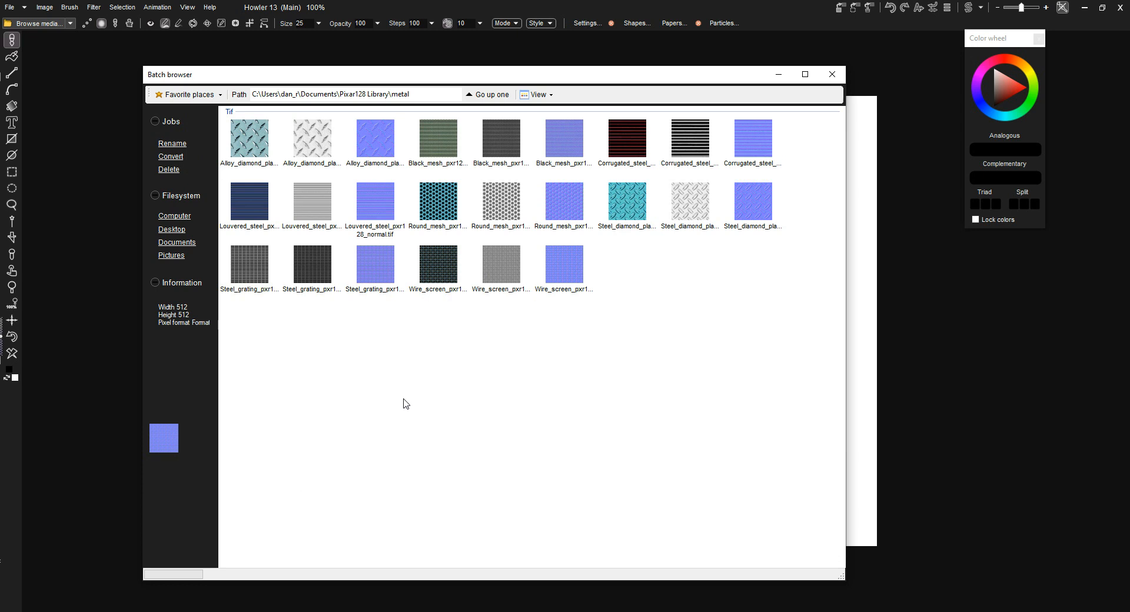